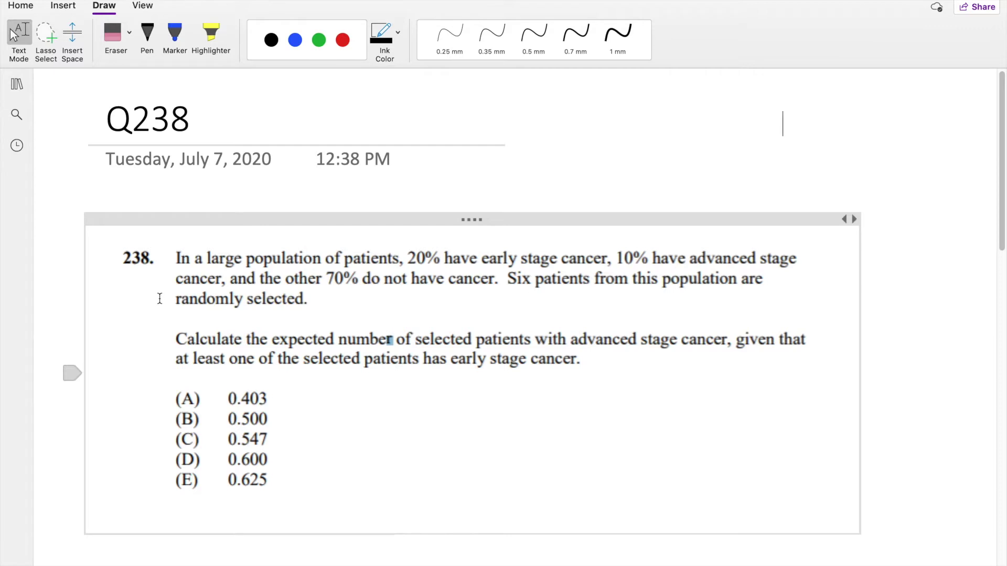
With black pen ink, handwrite the labels ES and AS above question 238
key(ctrl+super+p)
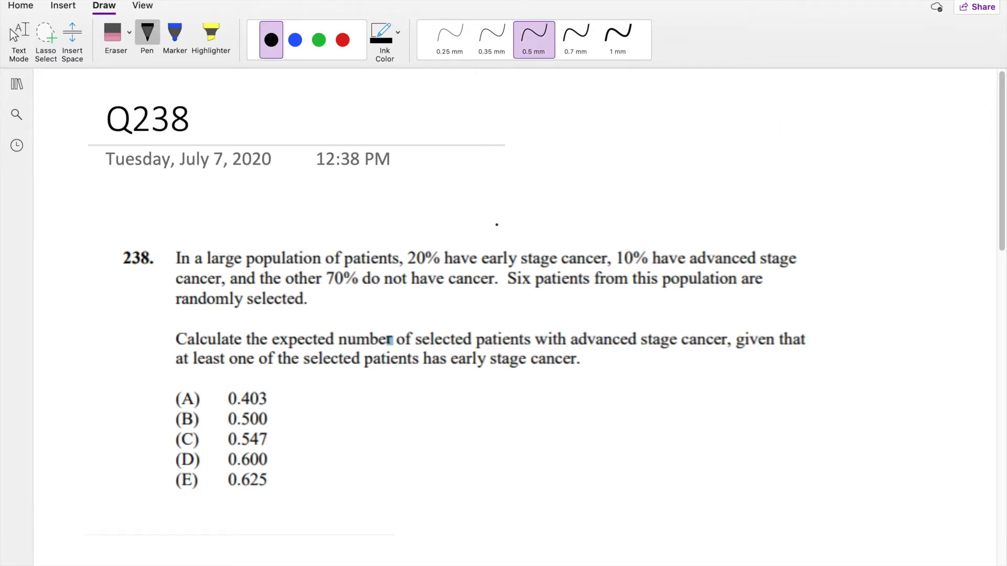
drag(520, 216, 521, 239)
mouse_move(519, 218)
mouse_down()
mouse_move(535, 213)
mouse_move(535, 224)
mouse_up()
drag(522, 235, 543, 231)
drag(545, 209, 536, 235)
drag(706, 211, 707, 234)
mouse_move(707, 212)
mouse_down()
mouse_move(724, 231)
mouse_move(727, 221)
mouse_up()
drag(740, 208, 725, 226)
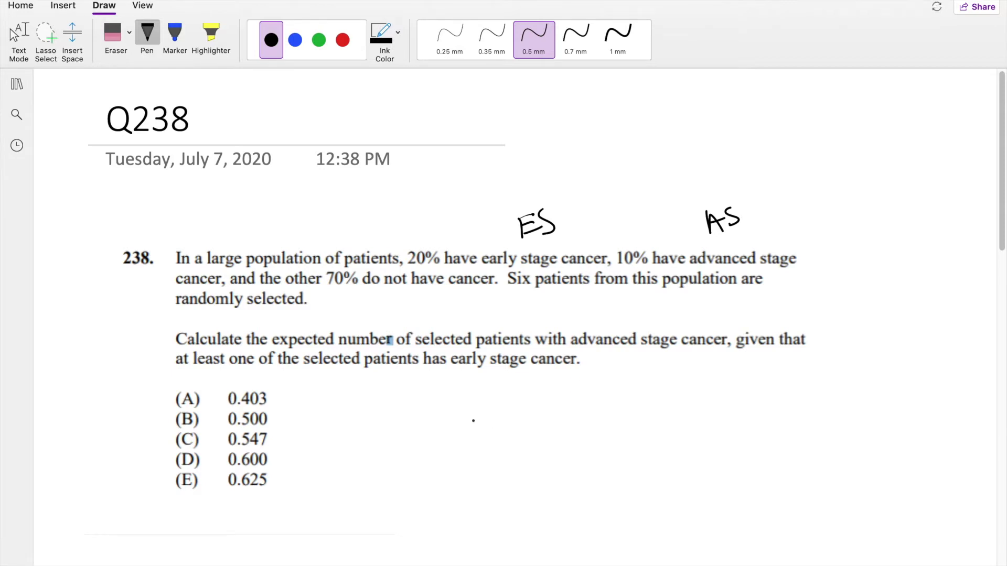
Begin writing E(AS| beside the answer choices, erasing a stray X
mouse_move(308, 389)
mouse_down()
mouse_move(309, 405)
mouse_move(322, 389)
mouse_up()
drag(311, 397, 328, 404)
mouse_move(342, 384)
mouse_down()
mouse_move(341, 406)
mouse_move(361, 399)
mouse_up()
drag(347, 394, 414, 397)
drag(412, 381, 405, 401)
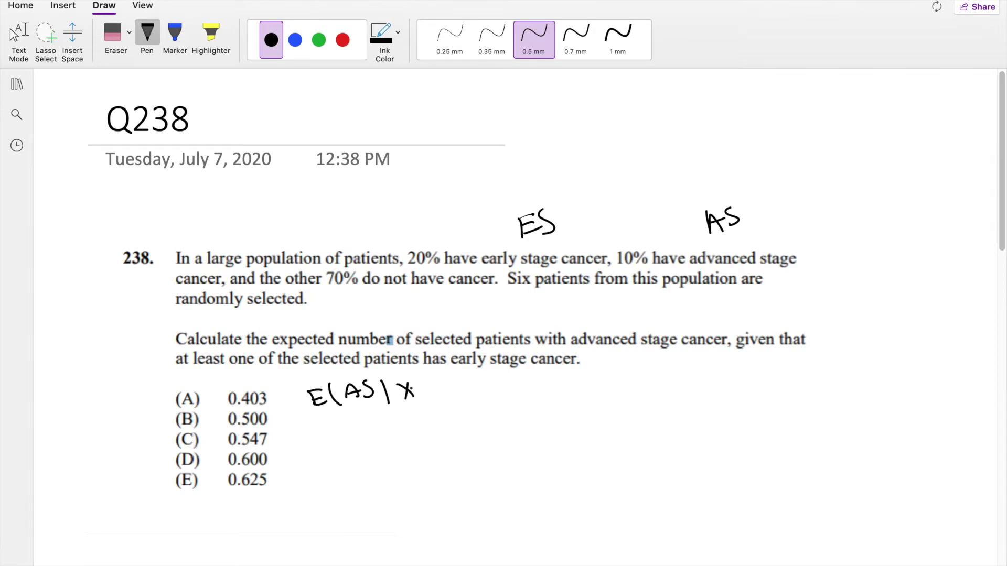
click(112, 33)
drag(411, 375, 417, 391)
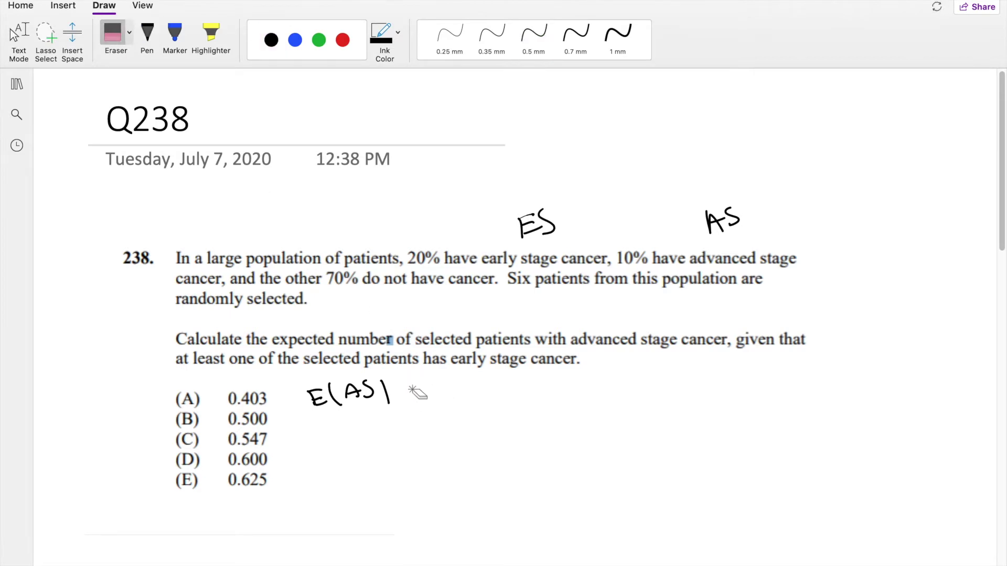
click(147, 33)
Complete E(AS | ES≥1) = E(AS ∩ ES≥1) with a fraction bar under the numerator
mouse_move(404, 390)
mouse_down()
mouse_move(431, 381)
mouse_move(434, 394)
mouse_move(455, 388)
mouse_up()
drag(459, 376, 466, 401)
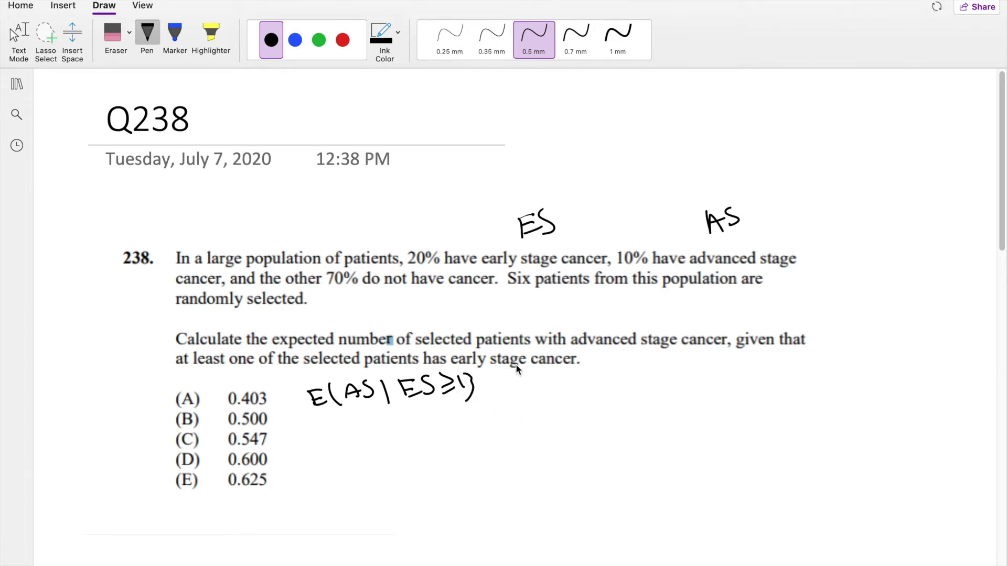
drag(487, 386, 543, 391)
drag(532, 402, 548, 398)
drag(634, 373, 679, 391)
drag(533, 415, 682, 397)
click(568, 427)
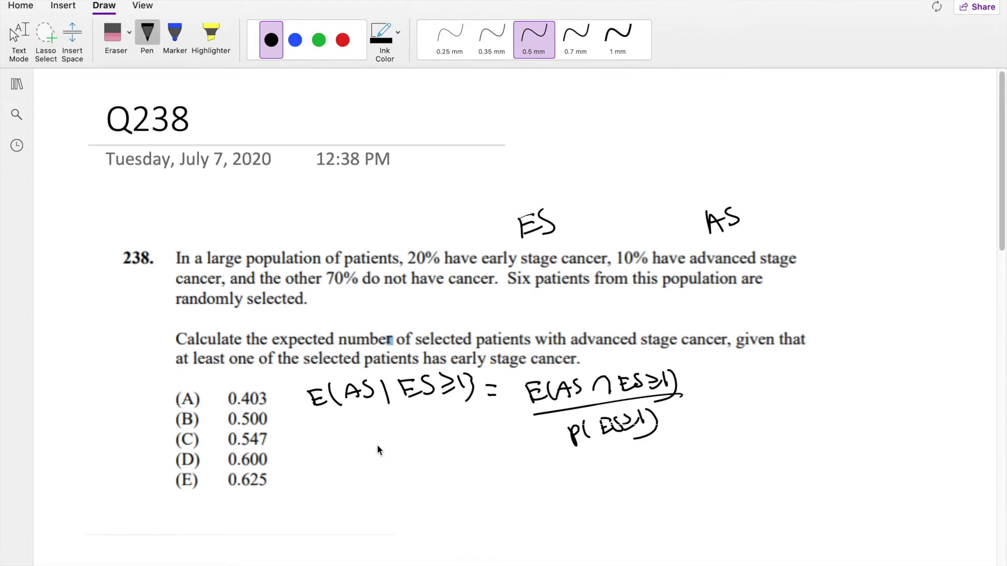
Sketch an X | p(x) table with 3 in the X column and the case (3,1,2)
drag(303, 462, 472, 441)
drag(351, 425, 361, 512)
mouse_move(373, 424)
mouse_down()
mouse_move(375, 443)
mouse_move(386, 431)
mouse_up()
mouse_move(395, 420)
mouse_down()
mouse_move(392, 434)
mouse_move(412, 431)
mouse_up()
drag(411, 421, 400, 432)
drag(418, 417, 419, 421)
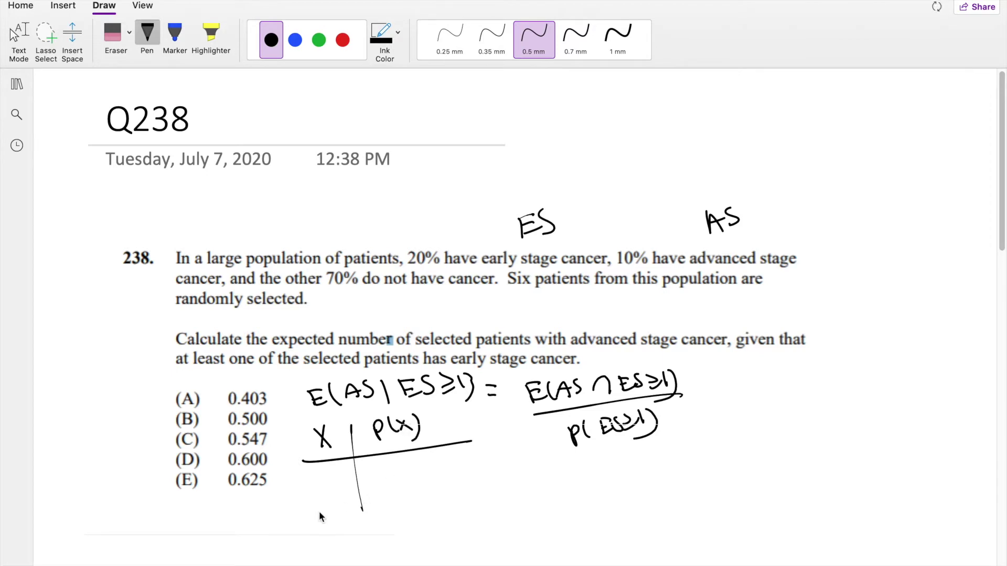
mouse_move(322, 480)
mouse_down()
mouse_move(336, 486)
mouse_move(322, 500)
mouse_up()
mouse_move(373, 473)
mouse_down()
mouse_move(378, 493)
mouse_move(380, 476)
mouse_move(383, 487)
mouse_move(408, 484)
mouse_up()
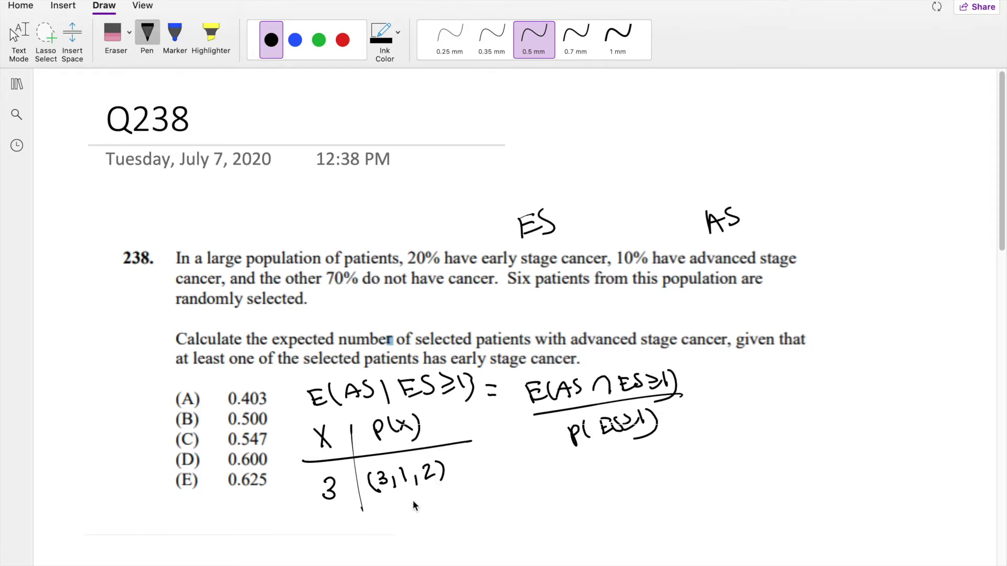
Add more case values, then erase the table and the fraction work
mouse_move(459, 456)
mouse_down()
mouse_move(462, 477)
mouse_move(477, 469)
mouse_up()
mouse_move(487, 457)
mouse_down()
mouse_move(514, 453)
mouse_move(522, 472)
mouse_up()
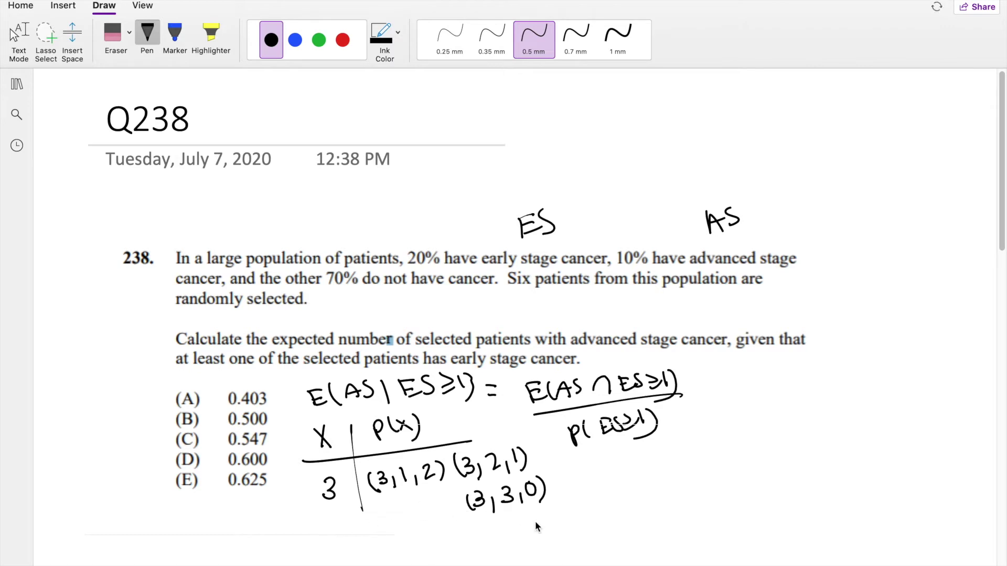
mouse_move(539, 518)
mouse_down()
mouse_move(391, 475)
mouse_move(414, 503)
mouse_move(504, 489)
mouse_move(459, 526)
mouse_move(603, 359)
mouse_move(542, 407)
mouse_move(631, 369)
mouse_move(539, 368)
mouse_move(582, 385)
mouse_move(679, 376)
mouse_move(612, 433)
mouse_up()
click(147, 35)
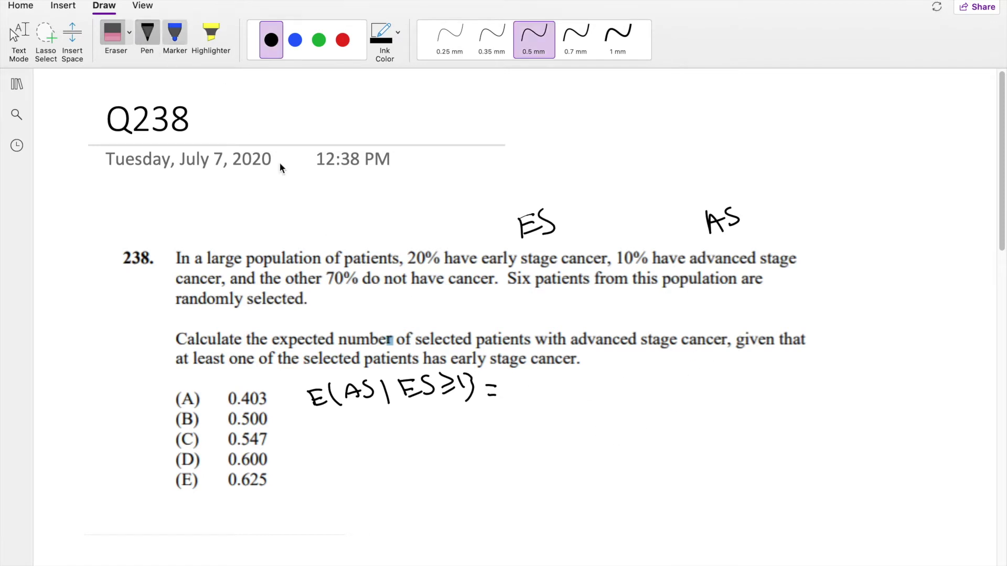
Write E(AS) = P(ES=0)E(AS | ES=0) on a new line
mouse_move(320, 452)
mouse_down()
mouse_move(344, 453)
mouse_move(353, 473)
mouse_move(380, 440)
mouse_move(385, 454)
mouse_move(396, 445)
mouse_move(425, 445)
mouse_up()
drag(416, 451, 454, 439)
mouse_move(460, 429)
mouse_down()
mouse_move(478, 442)
mouse_move(469, 433)
mouse_move(475, 445)
mouse_move(486, 431)
mouse_move(486, 440)
mouse_move(506, 435)
mouse_up()
drag(515, 427, 518, 435)
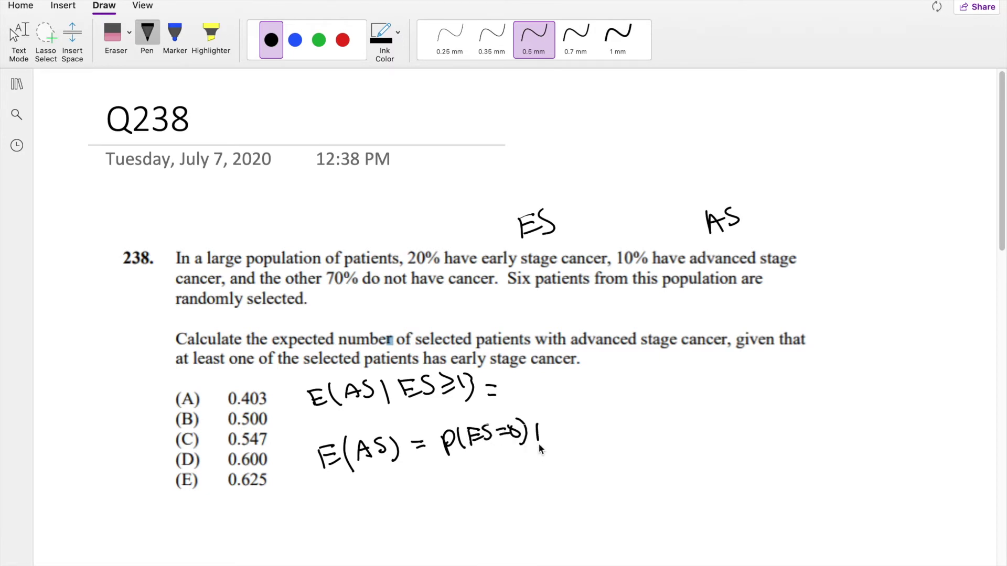
drag(566, 443, 611, 438)
drag(608, 422, 642, 427)
drag(648, 421, 648, 444)
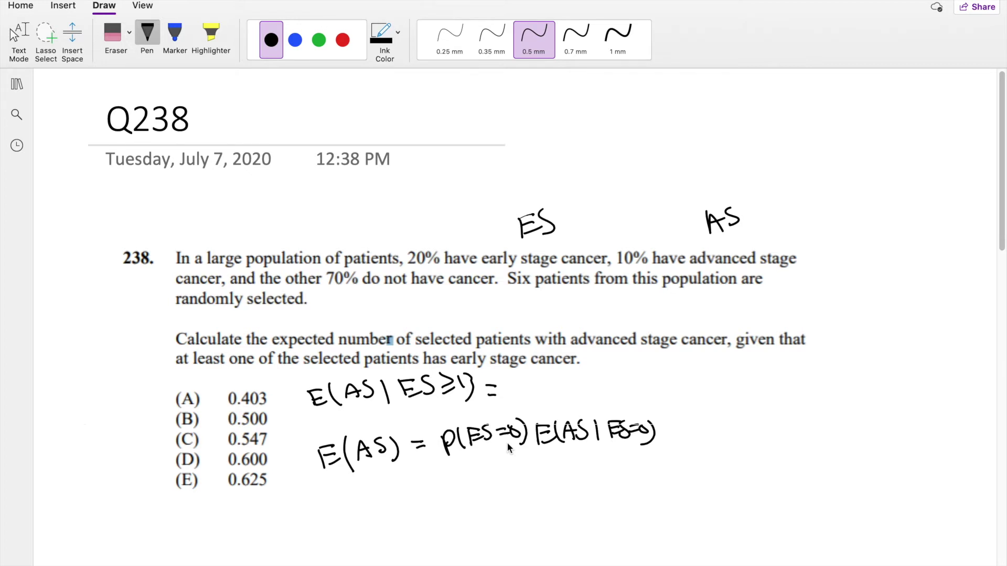
Draw braces under P(ES=0) and E(AS|ES=0), then erase them
mouse_move(538, 446)
mouse_down()
mouse_move(546, 456)
mouse_move(601, 454)
mouse_move(653, 436)
mouse_up()
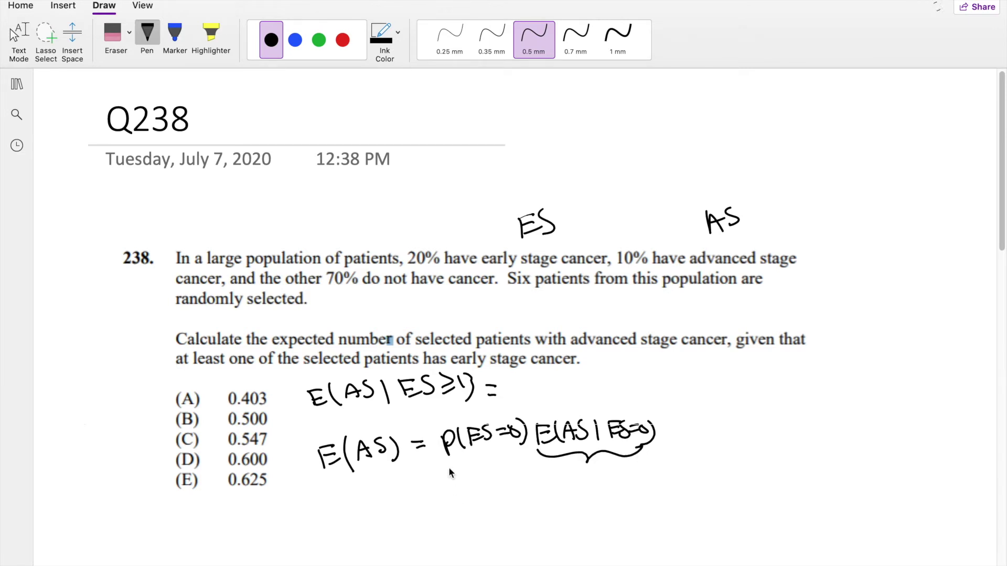
drag(513, 458, 516, 456)
click(112, 33)
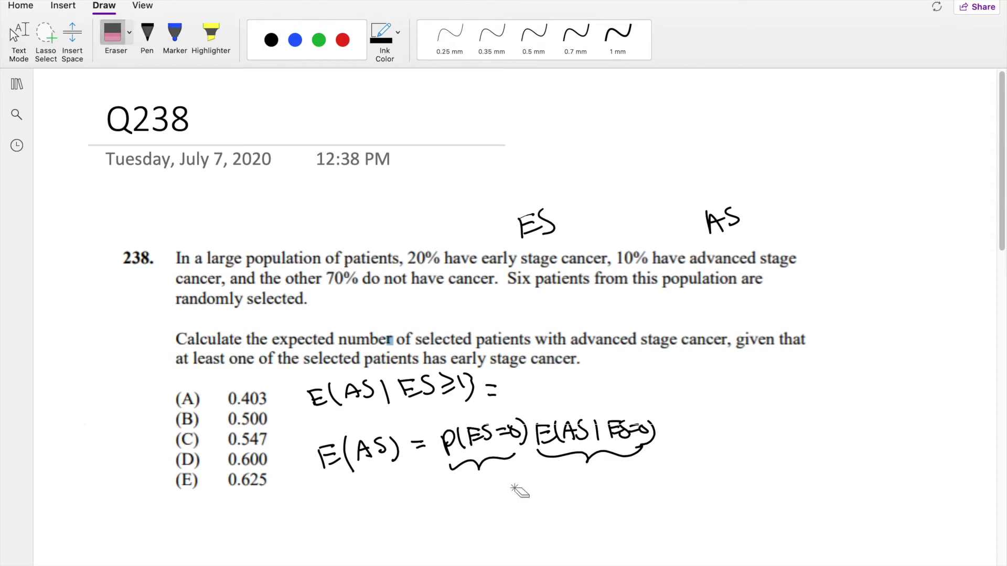
drag(483, 478, 618, 461)
click(147, 33)
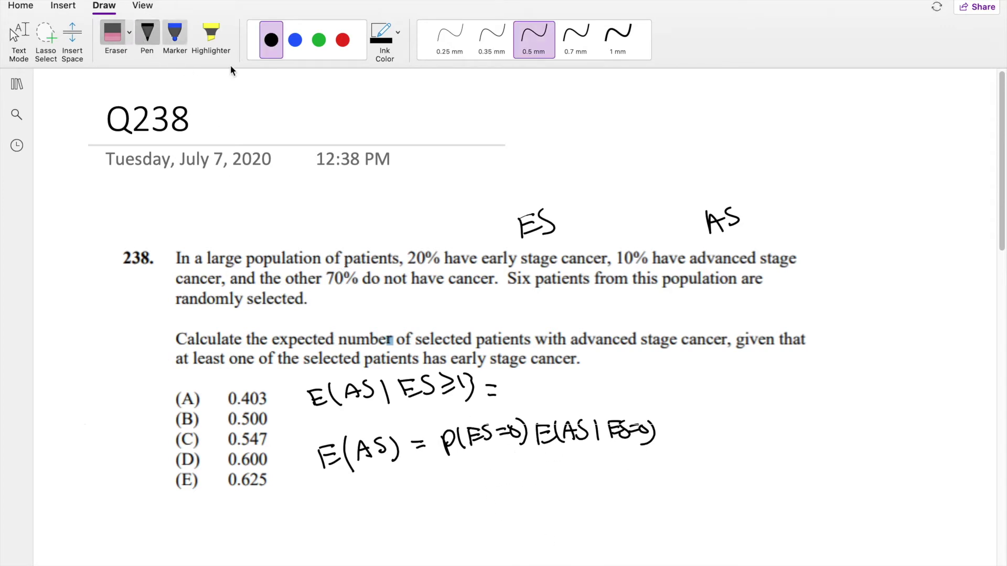
Add the second term + P(ES≥1)E(AS | ES≥1) to the equation
mouse_move(691, 439)
mouse_down()
mouse_move(692, 427)
mouse_move(732, 429)
mouse_up()
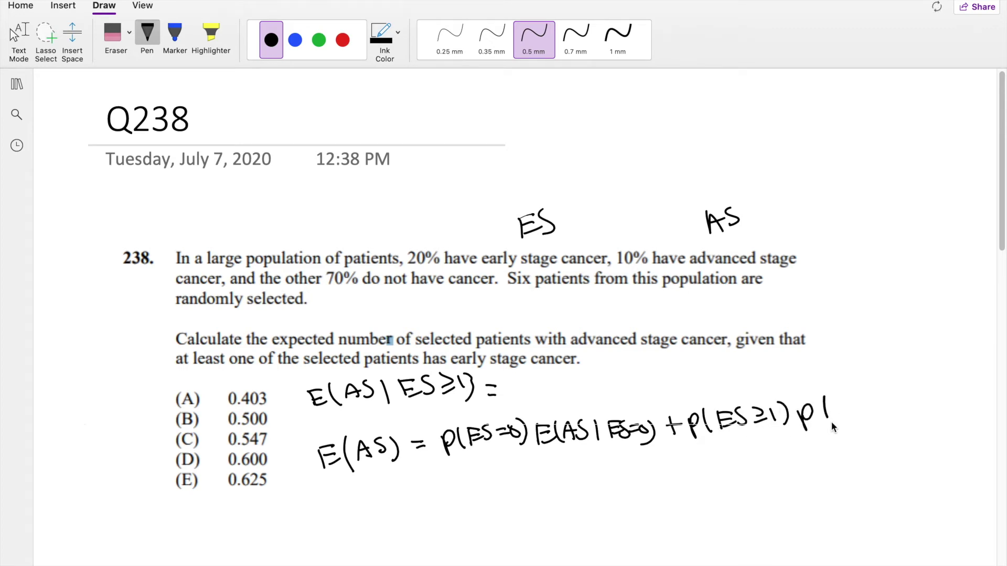
mouse_move(818, 398)
mouse_down()
mouse_move(805, 423)
mouse_move(819, 414)
mouse_up()
mouse_move(831, 415)
mouse_down()
mouse_move(829, 427)
mouse_move(845, 419)
mouse_up()
drag(833, 413, 898, 412)
drag(914, 397, 920, 417)
scroll(891, 367, down, 3)
click(211, 34)
Highlight E(AS | ES≥1) in yellow and write E(X)=x·p(x) at the left edge
drag(789, 307, 966, 272)
click(150, 42)
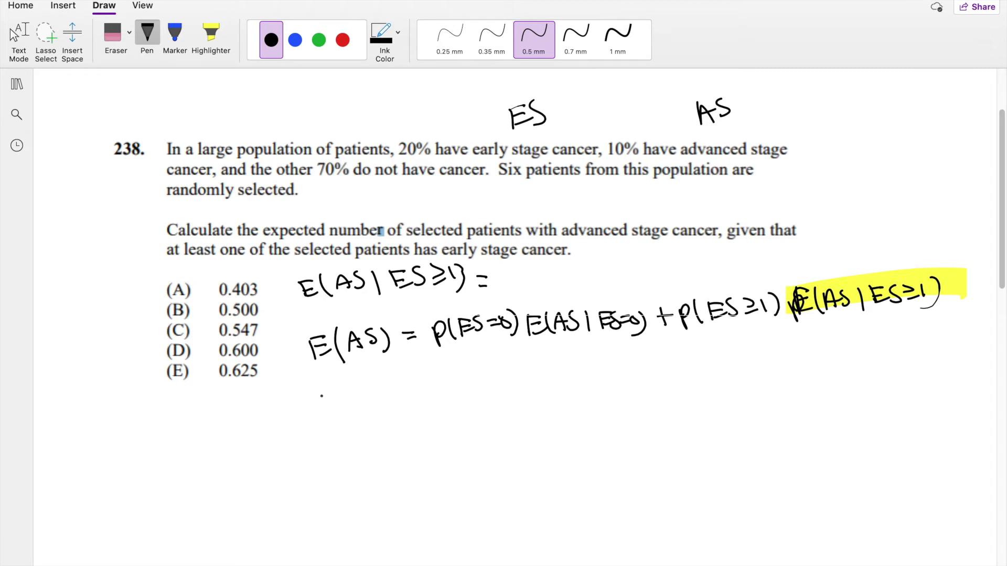
mouse_move(94, 411)
mouse_down()
mouse_move(103, 428)
mouse_move(148, 404)
mouse_move(190, 420)
mouse_move(213, 397)
mouse_move(215, 410)
mouse_up()
drag(219, 390, 222, 413)
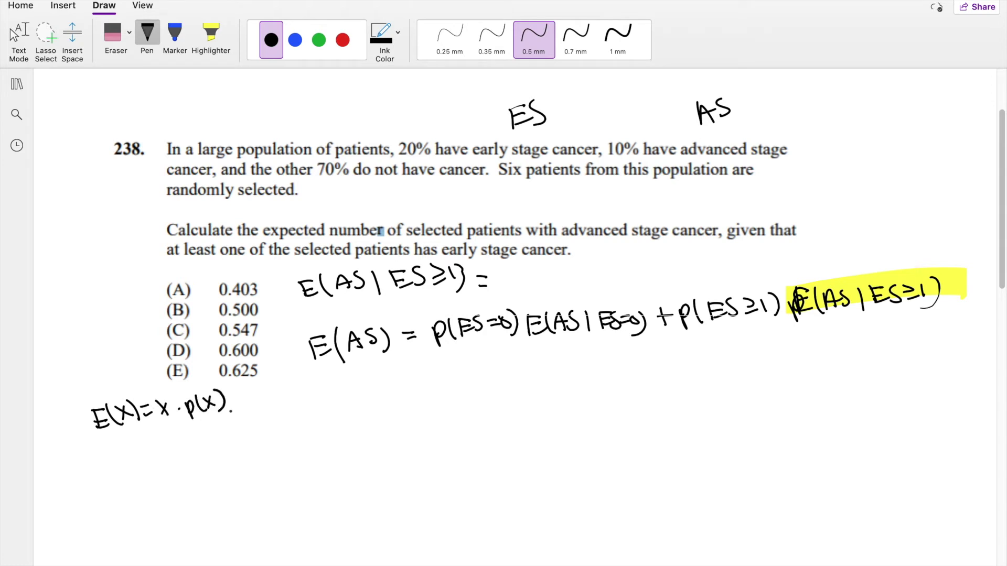
Start the calculation below with 6·(.1)
drag(322, 384, 326, 398)
drag(338, 387, 341, 390)
mouse_move(358, 375)
mouse_down()
mouse_move(355, 391)
mouse_move(374, 389)
mouse_up()
click(367, 386)
Write = (1−.2)^6 after 6·(.1), circle the 20% in the problem, and bracket x·p(x)
mouse_move(382, 374)
mouse_down()
mouse_move(384, 398)
mouse_move(425, 379)
mouse_move(427, 388)
mouse_up()
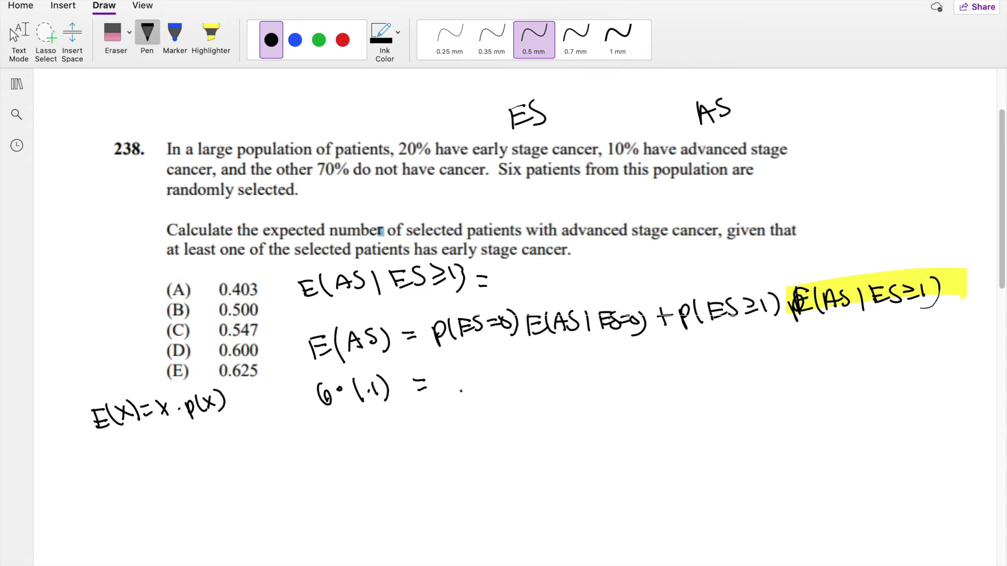
mouse_move(423, 128)
mouse_down()
mouse_move(398, 167)
mouse_move(429, 130)
mouse_move(399, 137)
mouse_up()
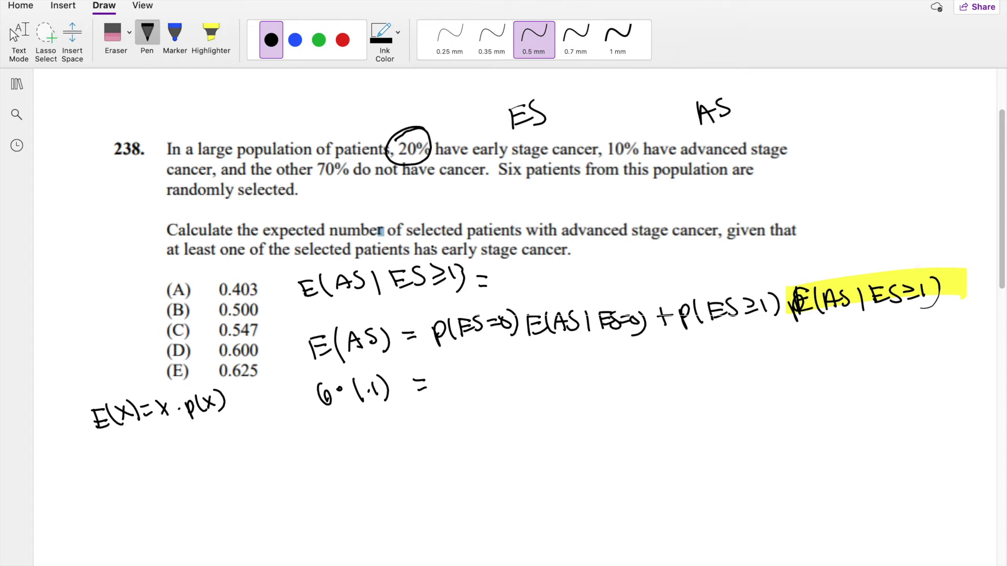
drag(451, 369, 456, 395)
drag(458, 383, 472, 382)
drag(495, 375, 503, 388)
drag(447, 370, 455, 406)
drag(505, 361, 511, 394)
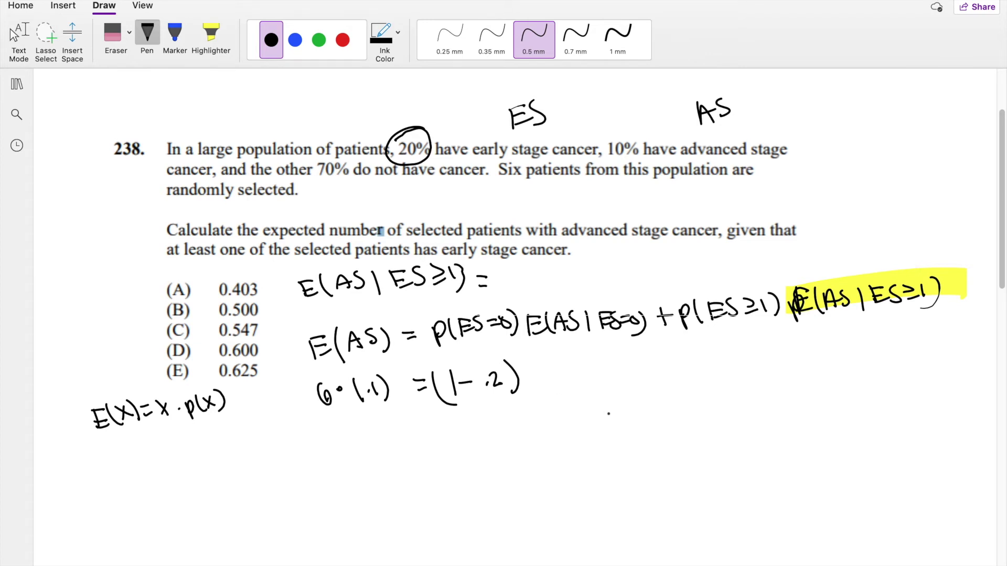
drag(520, 353, 514, 360)
drag(150, 423, 228, 416)
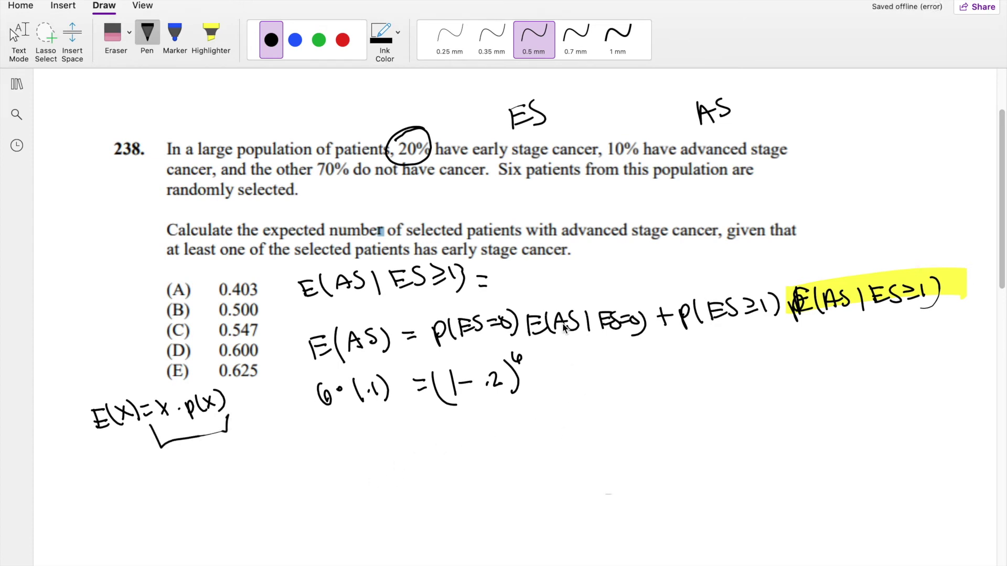
Write p(AS|ES=0) = p(AS∩ES=0)/p(ES=0) on a new line
drag(229, 414, 214, 446)
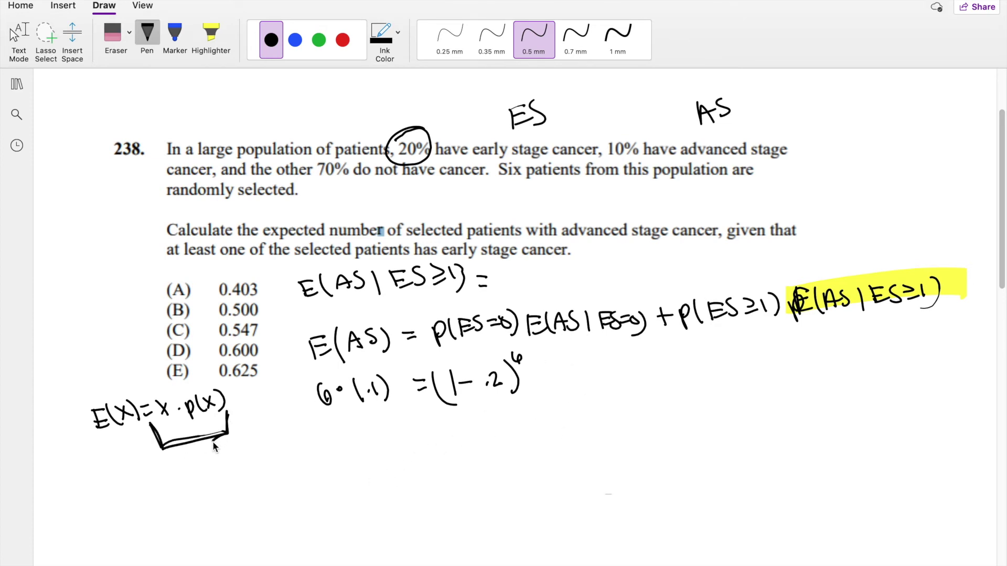
drag(429, 458, 421, 456)
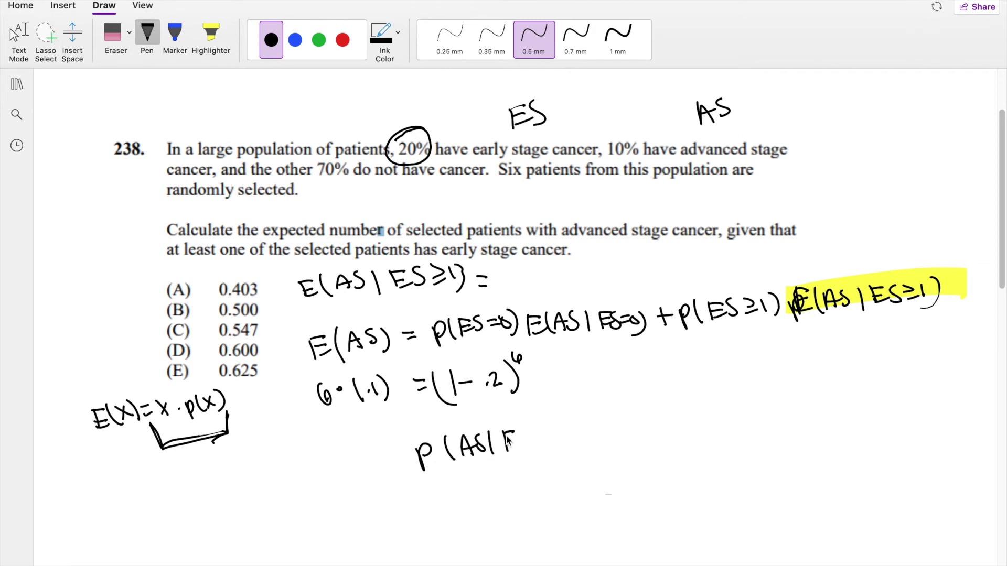
drag(564, 431, 545, 460)
mouse_move(623, 428)
mouse_down()
mouse_move(624, 449)
mouse_move(676, 430)
mouse_up()
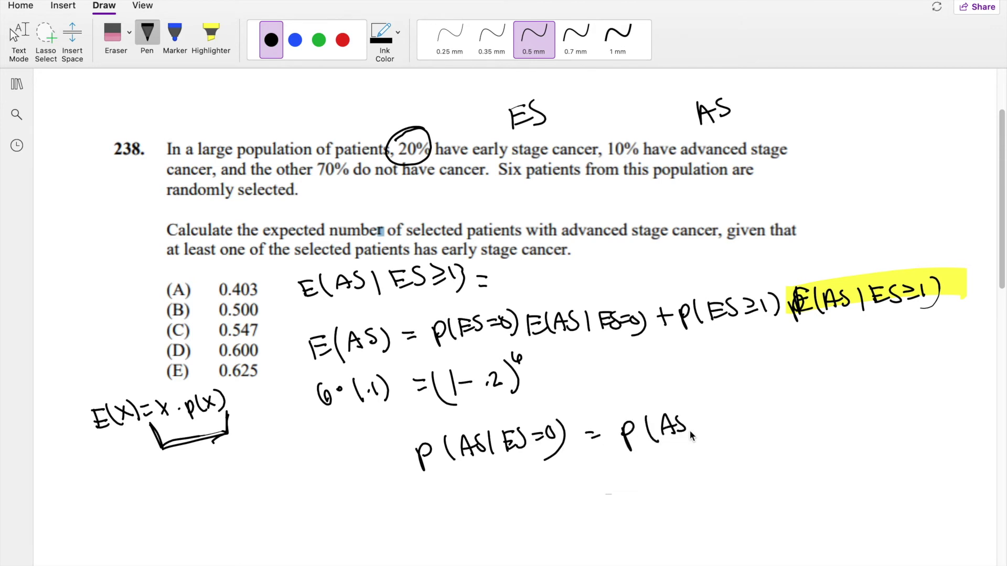
drag(755, 394, 751, 437)
drag(621, 456, 747, 439)
drag(666, 465, 667, 474)
mouse_move(688, 458)
mouse_down()
mouse_move(701, 475)
mouse_move(699, 464)
mouse_move(727, 463)
mouse_up()
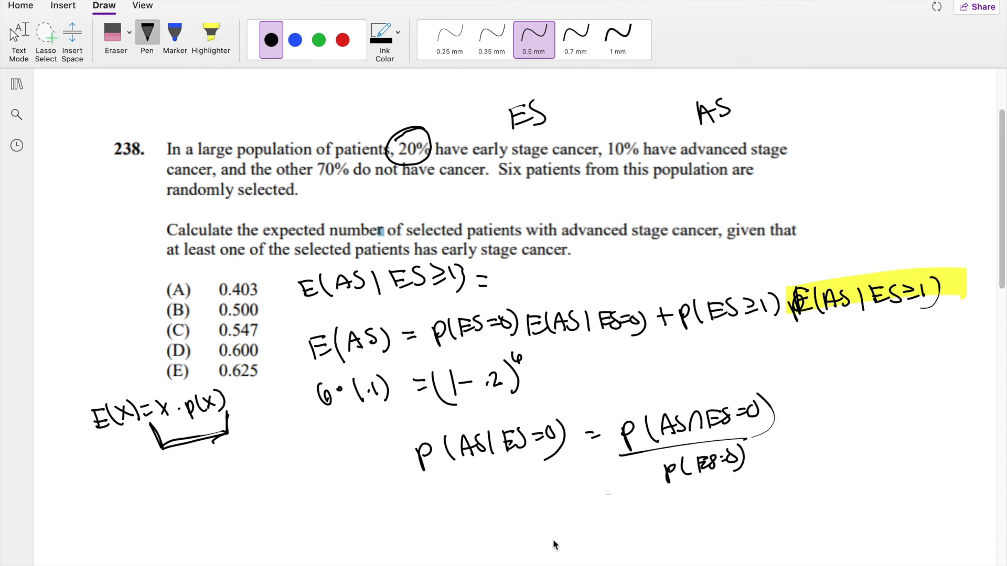
Continue with = p(AS)/(1−.2)
drag(476, 538, 486, 537)
drag(476, 545, 486, 545)
drag(532, 540, 534, 559)
click(558, 551)
mouse_move(542, 548)
mouse_down()
mouse_move(573, 541)
mouse_move(570, 551)
mouse_move(527, 564)
mouse_up()
drag(578, 531, 582, 561)
drag(502, 531, 584, 518)
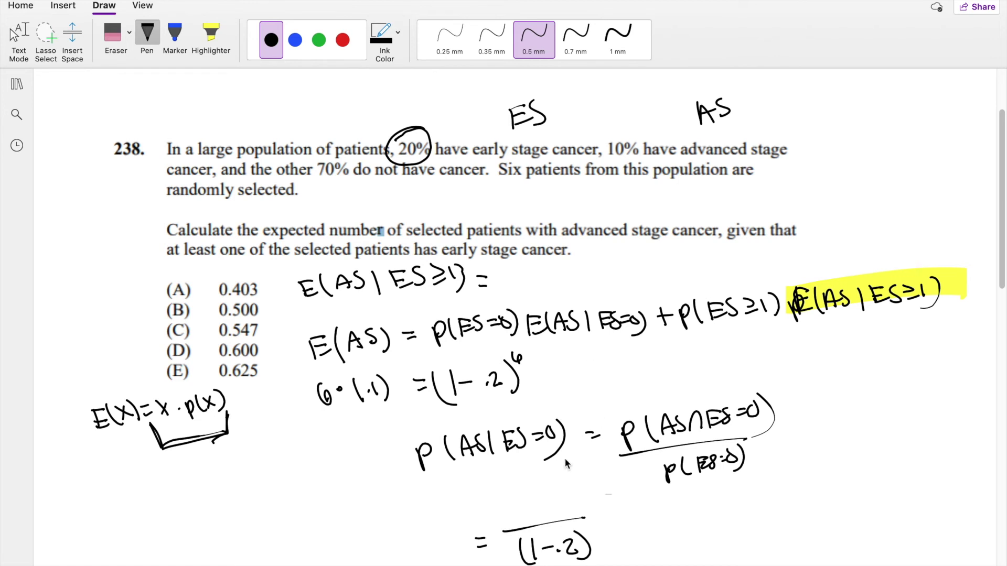
drag(504, 504, 512, 513)
mouse_move(524, 491)
mouse_down()
mouse_move(517, 525)
mouse_move(548, 511)
mouse_move(567, 516)
mouse_up()
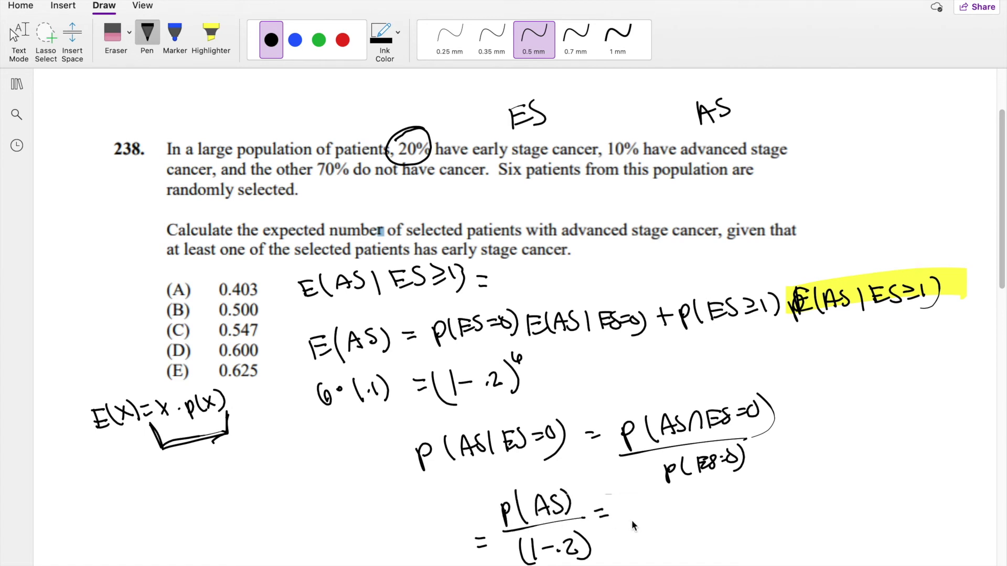
Finish with = .1/.8 = 1/8 and retrace the bracket under E(X)=x·p(x)
drag(624, 520, 626, 522)
mouse_move(639, 513)
mouse_down()
mouse_move(642, 527)
mouse_move(663, 531)
mouse_move(652, 542)
mouse_up()
drag(731, 524, 729, 526)
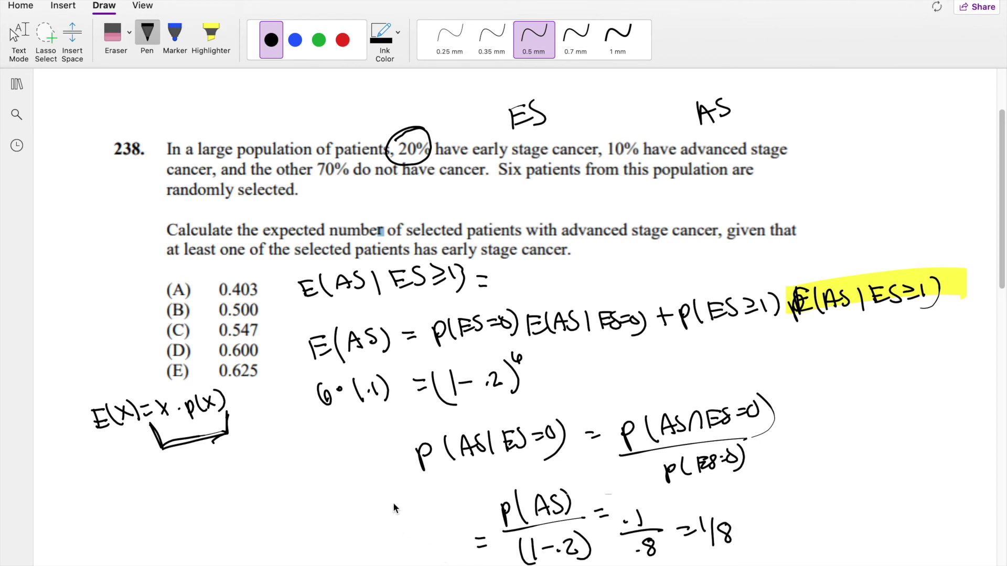
mouse_move(157, 426)
mouse_down()
mouse_move(168, 445)
mouse_move(223, 431)
mouse_up()
Write 6·1/8 = 6/8 under the bracket and add 6/8 after (1−.2)^6
drag(167, 472, 174, 481)
click(191, 479)
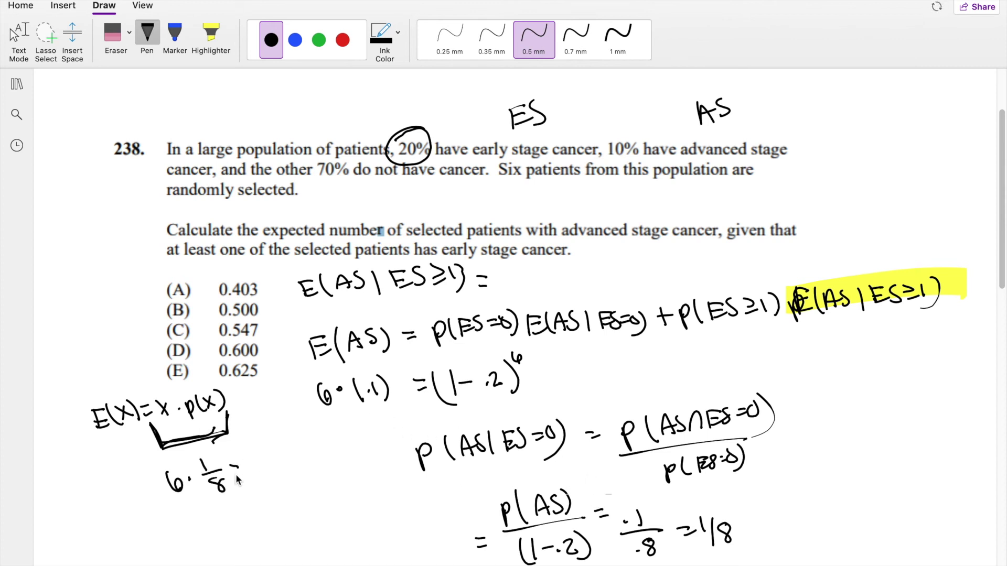
drag(274, 459, 271, 475)
mouse_move(551, 356)
mouse_down()
mouse_move(565, 375)
mouse_move(581, 362)
mouse_up()
drag(663, 353, 664, 362)
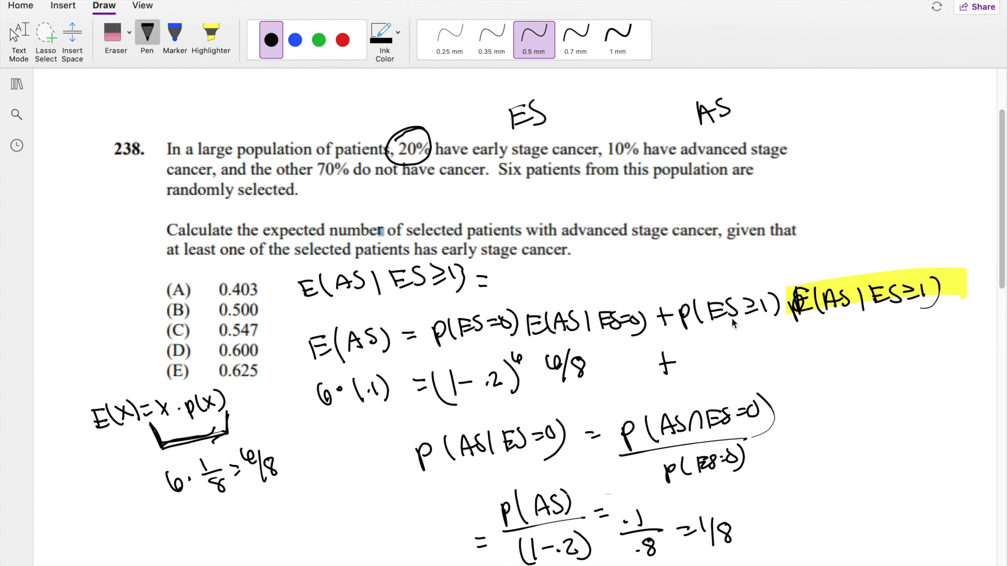
List the ES counts 0,1,2,3,4..6 in a bracket with 0 circled, and begin + 1 −
mouse_move(681, 262)
mouse_down()
mouse_move(706, 279)
mouse_move(726, 262)
mouse_move(751, 266)
mouse_move(723, 278)
mouse_up()
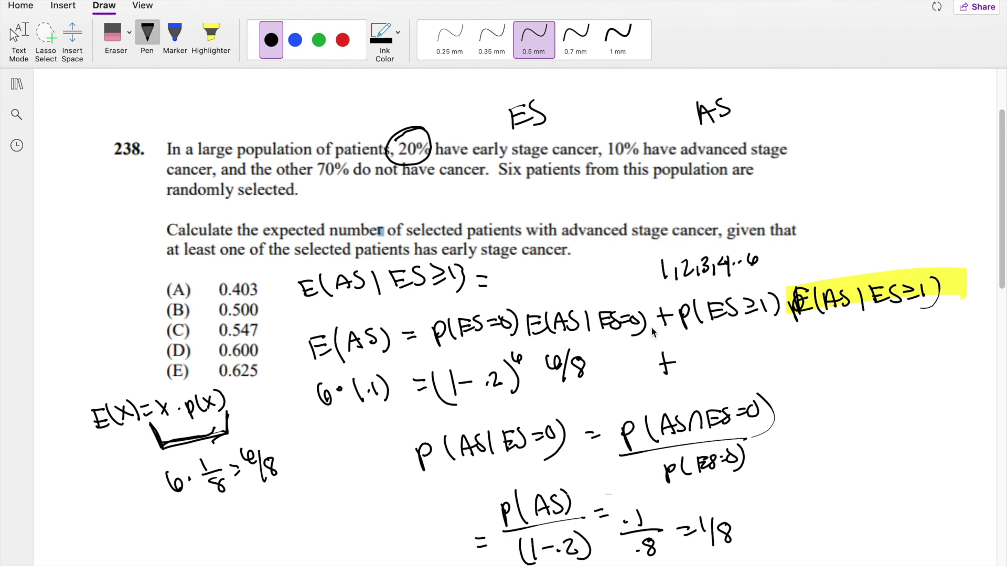
mouse_move(641, 261)
mouse_down()
mouse_move(633, 283)
mouse_move(620, 254)
mouse_move(649, 262)
mouse_up()
mouse_move(625, 283)
mouse_down()
mouse_move(619, 254)
mouse_move(695, 239)
mouse_up()
mouse_move(777, 231)
mouse_down()
mouse_move(780, 255)
mouse_move(767, 254)
mouse_up()
mouse_move(638, 259)
mouse_down()
mouse_move(643, 278)
mouse_move(656, 278)
mouse_up()
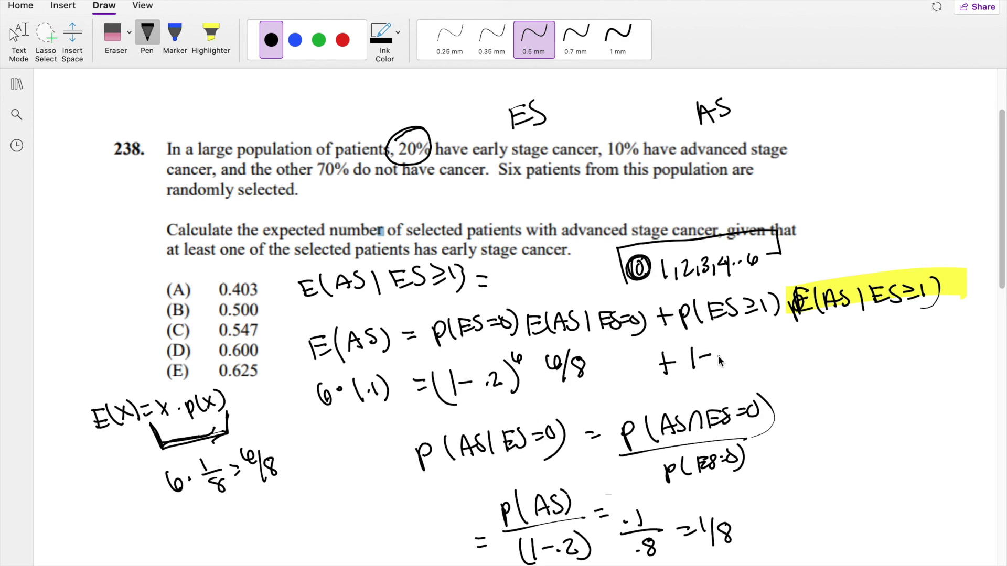
drag(728, 362, 733, 346)
scroll(735, 271, down, 3)
Complete the second term as 1−(.8)^6 and mark the highlighted E(AS|ES≥1) as X
mouse_move(738, 257)
mouse_down()
mouse_move(745, 240)
mouse_move(750, 262)
mouse_up()
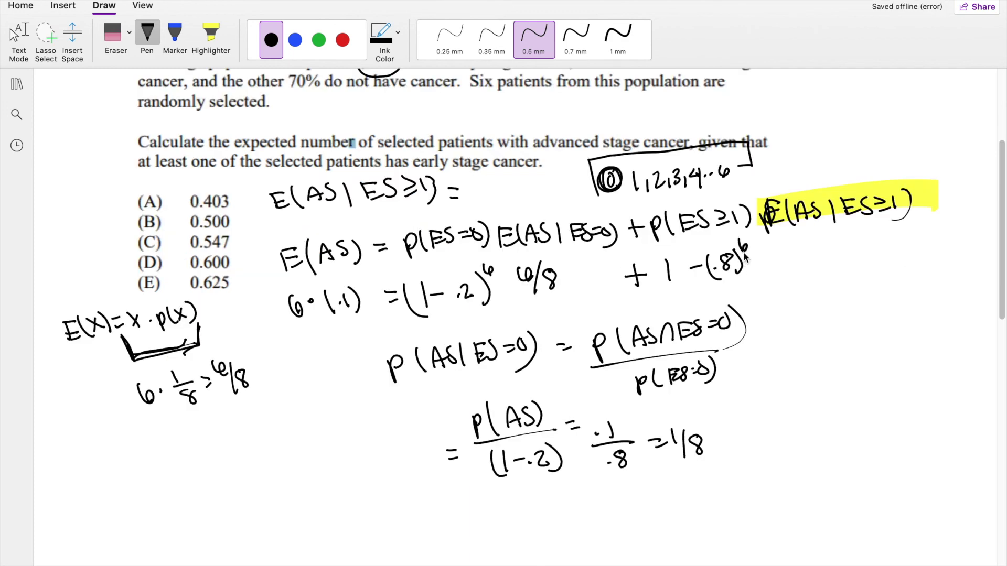
scroll(755, 255, down, 1)
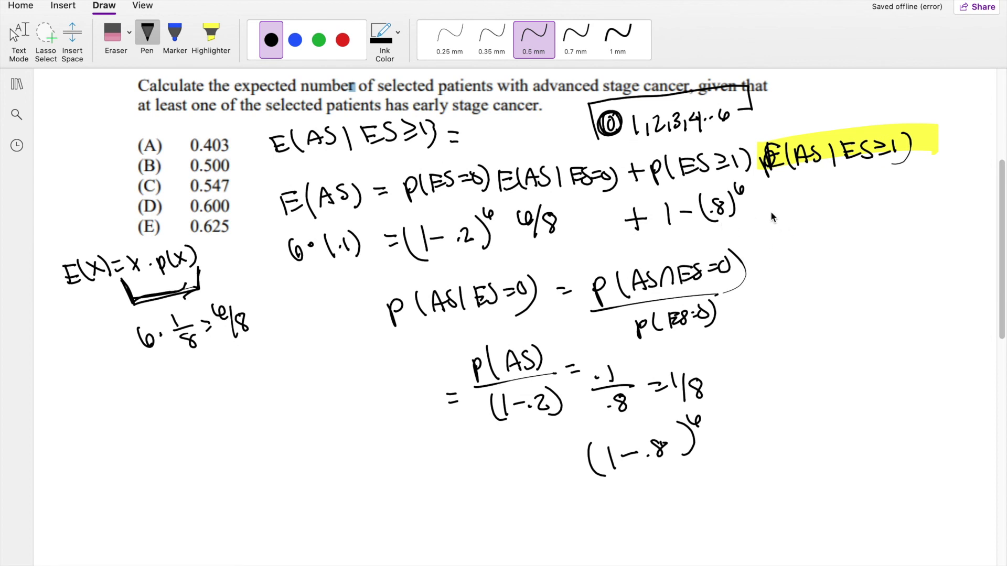
drag(796, 188, 810, 207)
drag(808, 187, 796, 216)
scroll(367, 535, down, 2)
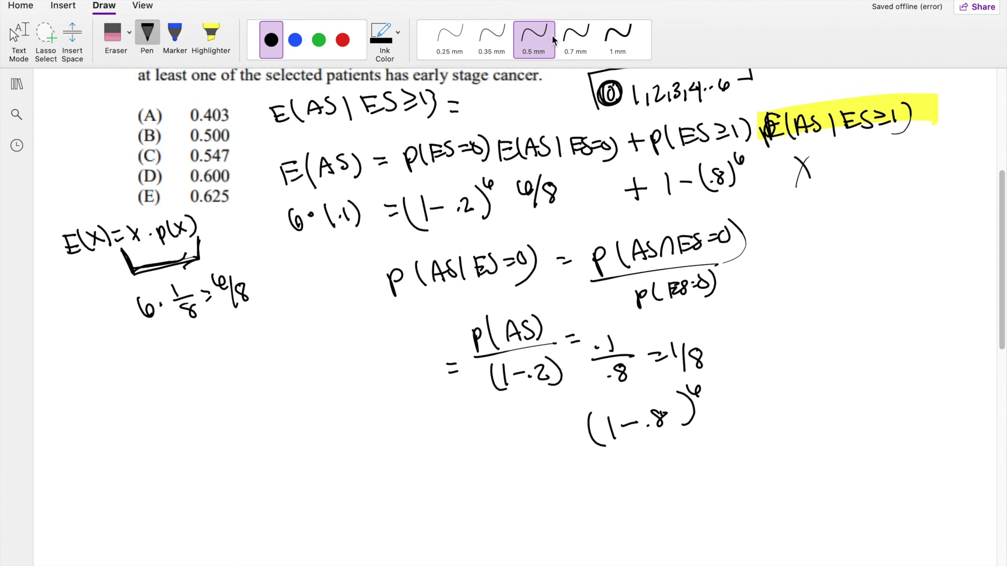
Write the fraction (.6 − (.2)^6·6/8)/(1 − (.8)^6) followed by an equals sign
drag(346, 502, 353, 522)
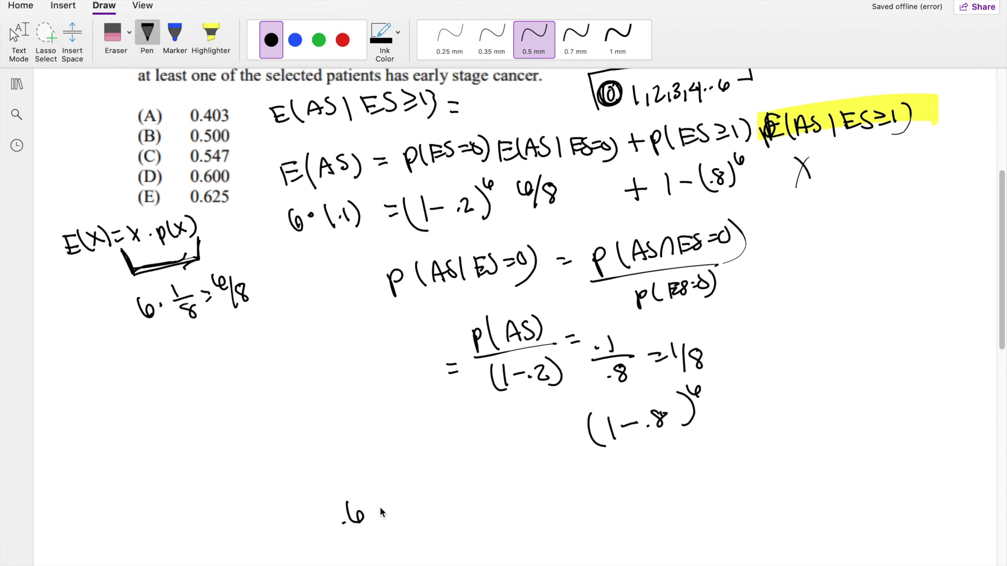
mouse_move(430, 495)
mouse_down()
mouse_move(442, 505)
mouse_move(450, 490)
mouse_move(479, 493)
mouse_move(488, 507)
mouse_up()
drag(502, 484, 497, 494)
drag(354, 539, 535, 518)
mouse_move(406, 549)
mouse_down()
mouse_move(405, 565)
mouse_move(431, 555)
mouse_move(454, 562)
mouse_move(433, 564)
mouse_up()
click(441, 555)
mouse_move(460, 545)
mouse_down()
mouse_move(462, 562)
mouse_move(467, 550)
mouse_up()
drag(542, 515, 597, 514)
Complete the equation with E(AS | ES≥1) and write the final answer 547
mouse_move(583, 496)
mouse_down()
mouse_move(599, 492)
mouse_move(604, 516)
mouse_up()
mouse_move(611, 514)
mouse_down()
mouse_move(655, 505)
mouse_move(665, 482)
mouse_up()
drag(658, 495, 671, 502)
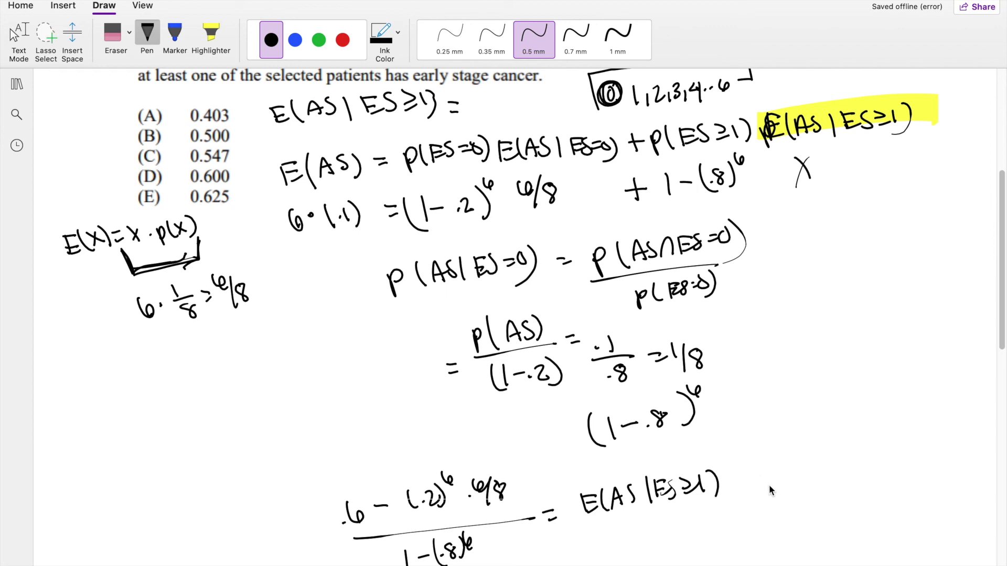
drag(772, 485, 770, 502)
mouse_move(798, 487)
mouse_down()
mouse_move(794, 499)
mouse_move(814, 496)
mouse_up()
mouse_move(808, 480)
mouse_down()
mouse_move(807, 506)
mouse_move(824, 505)
mouse_up()
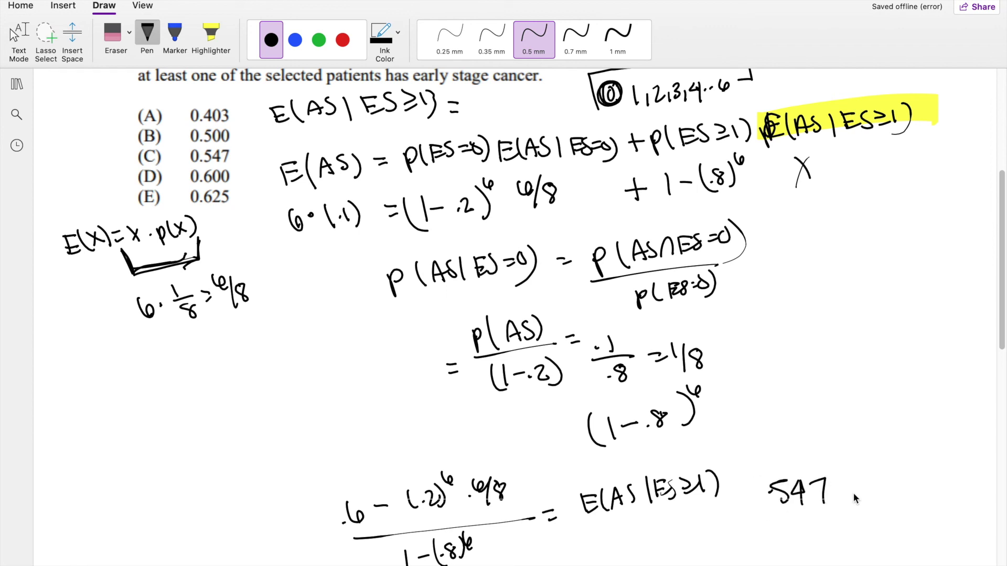